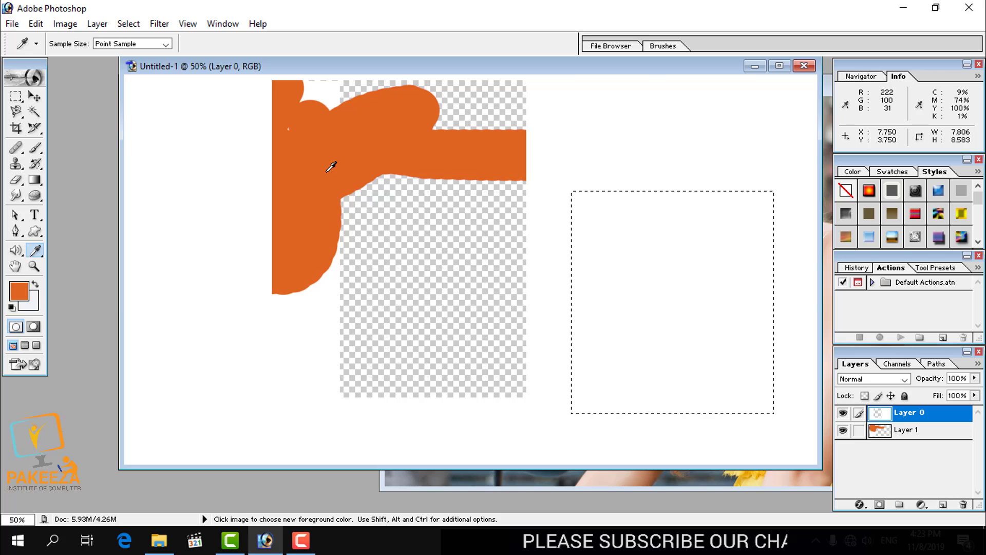
- Sample the orange from the painted shape and brush it over the whole empty rectangular selection
click(326, 171)
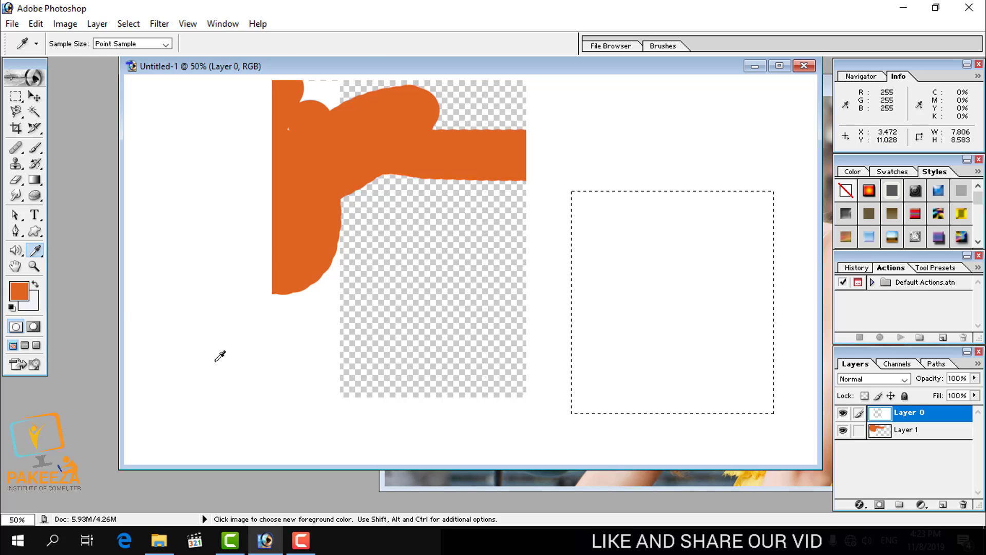
key(b)
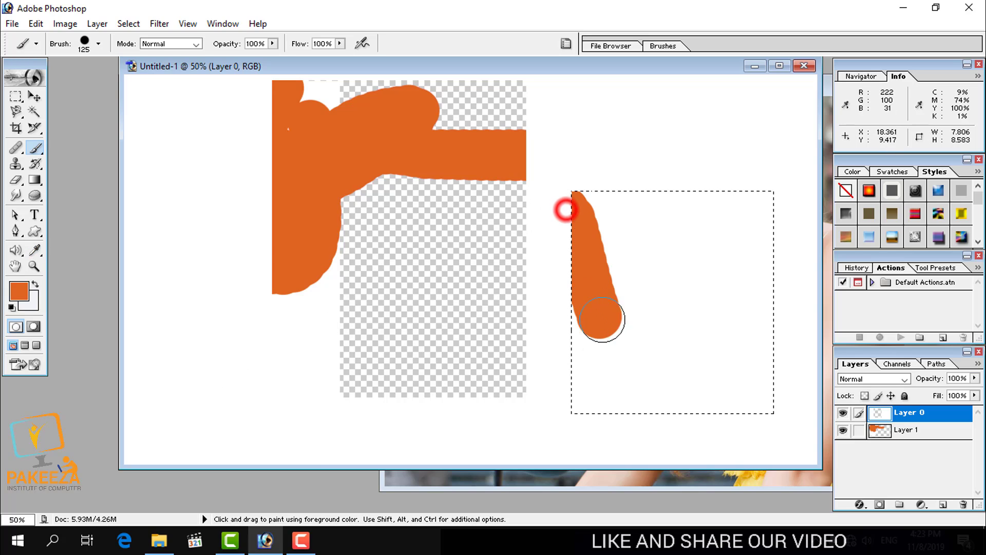
drag(601, 318, 663, 211)
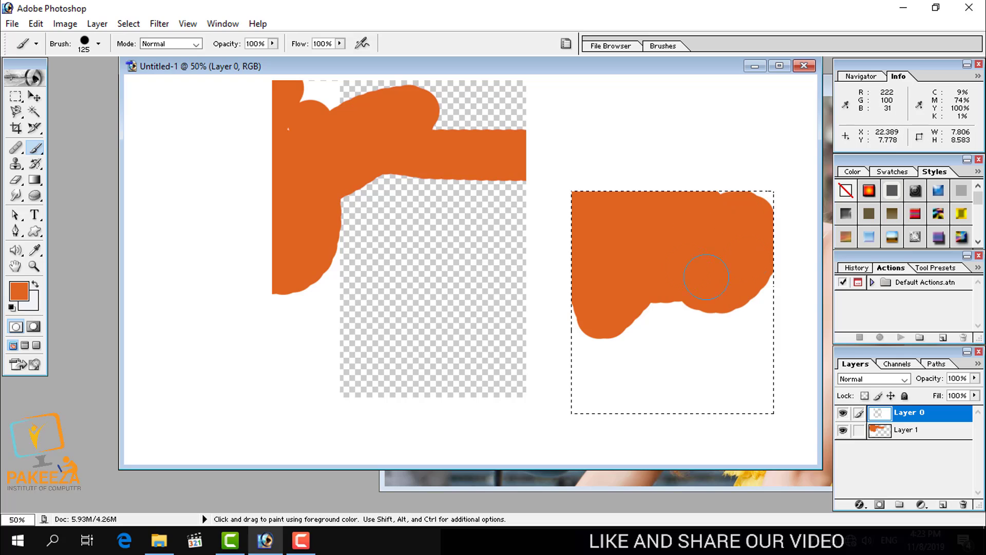
mouse_move(659, 418)
mouse_down()
mouse_move(706, 374)
mouse_move(715, 313)
mouse_move(637, 268)
mouse_move(593, 274)
mouse_up()
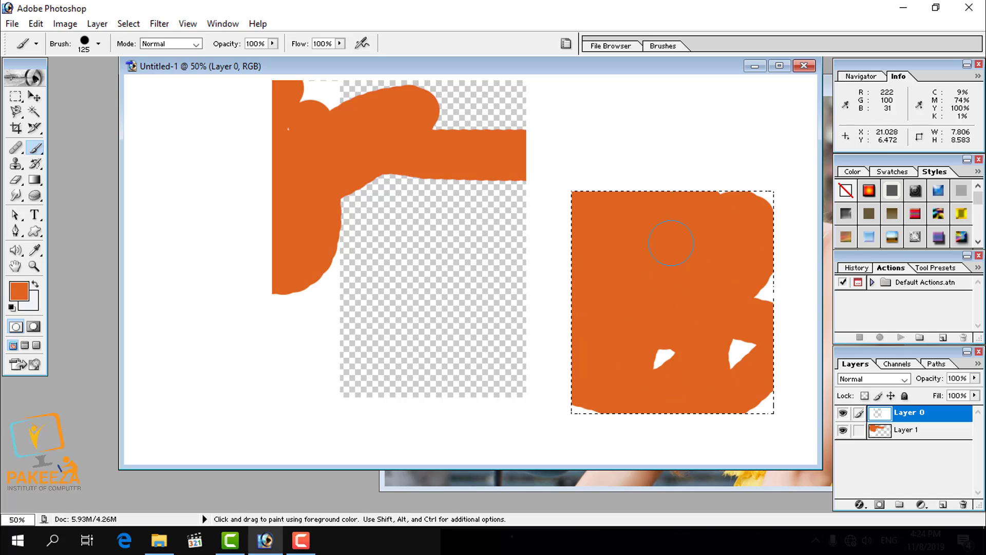
drag(771, 202, 745, 304)
mouse_move(727, 411)
mouse_down()
mouse_move(705, 343)
mouse_move(530, 431)
mouse_up()
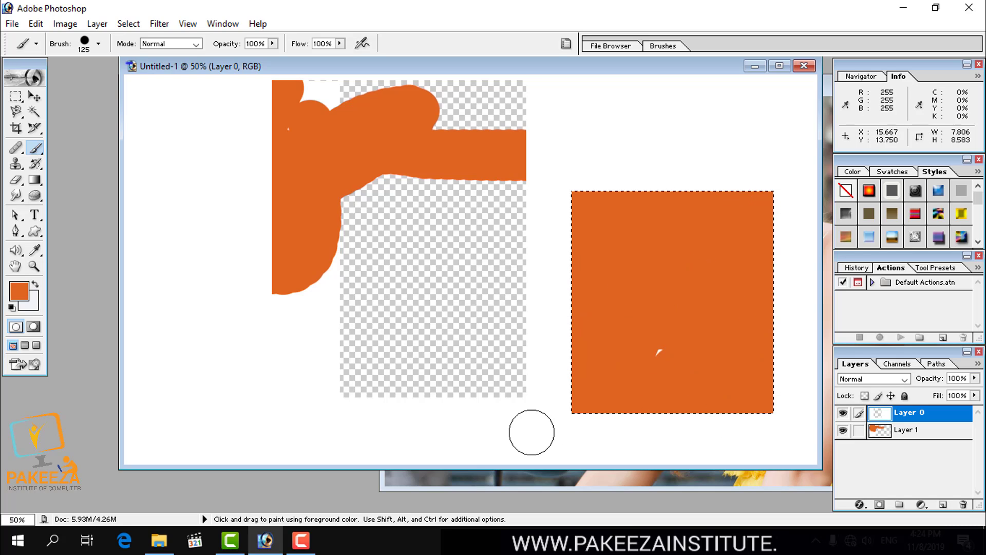
- Close Untitled-1 without saving and reposition the window of the wallpaper photo
click(804, 66)
click(507, 209)
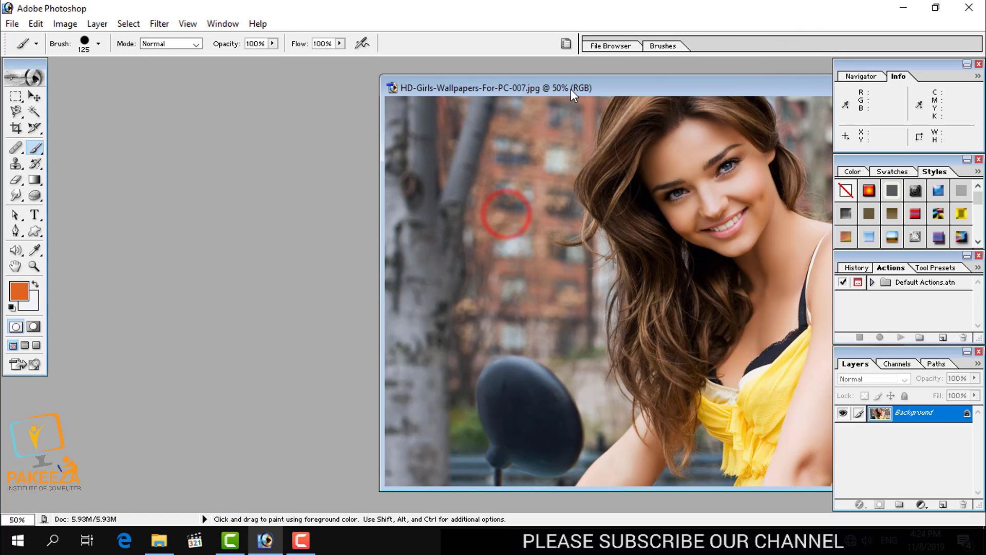
drag(572, 83, 439, 91)
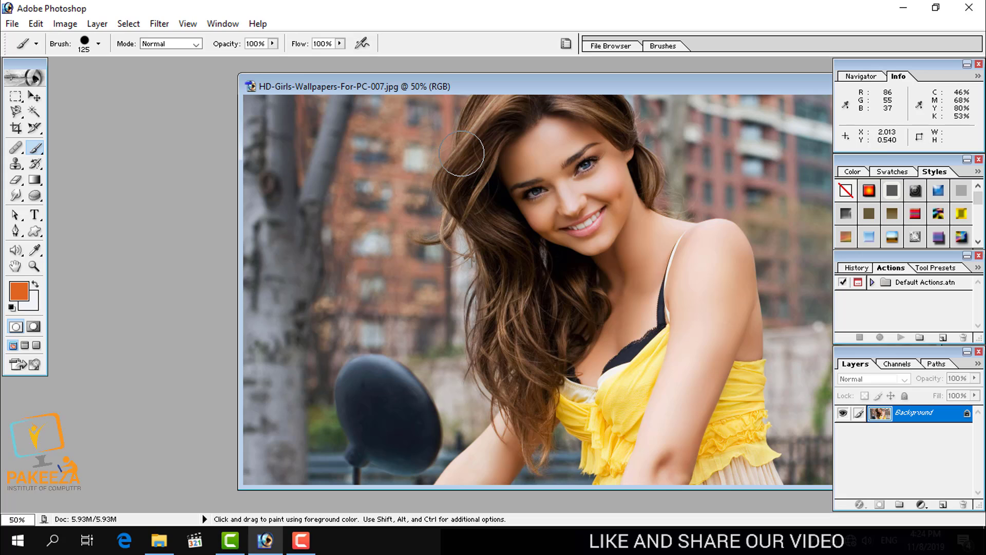
- Sample several brown tones from the woman's hair as the foreground color with the Eyedropper tool
click(35, 250)
click(472, 136)
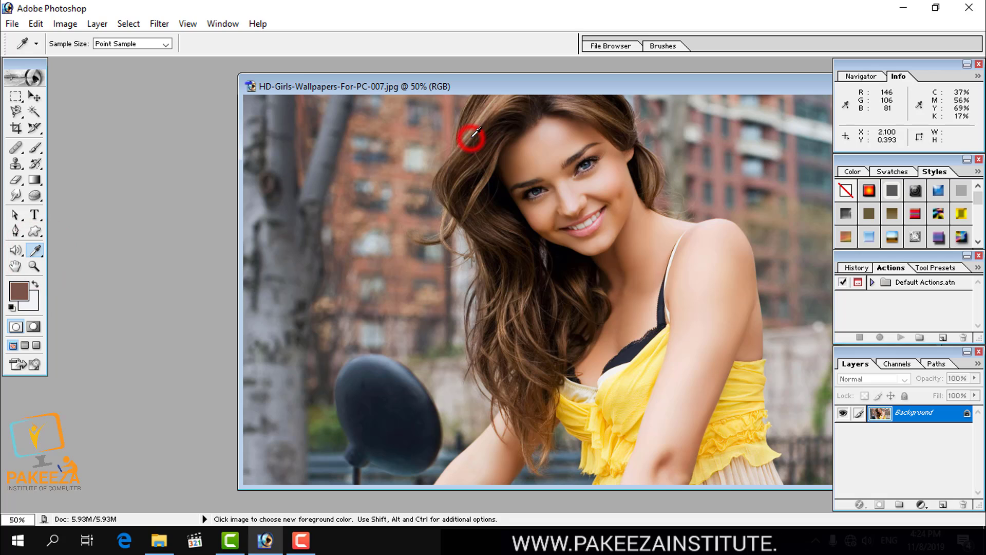
click(488, 125)
click(495, 105)
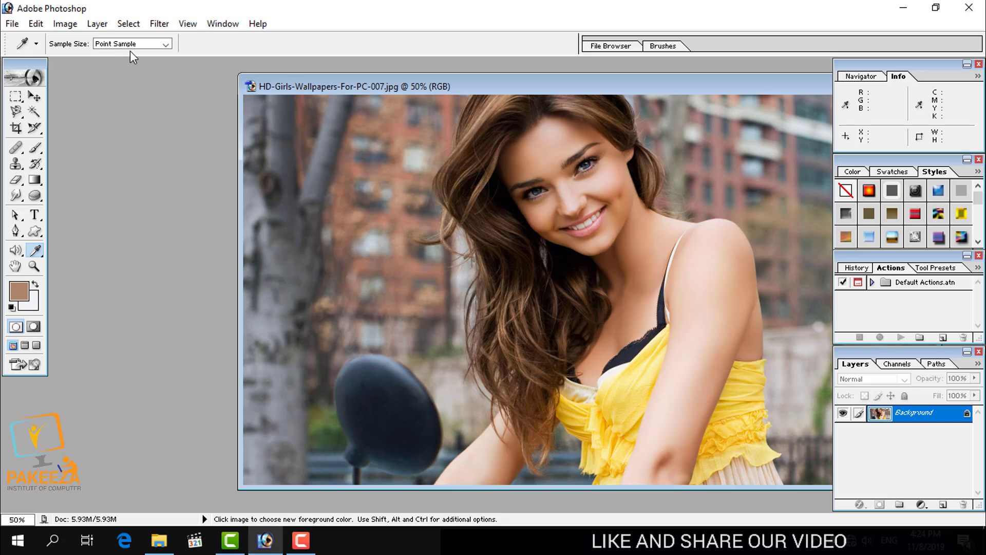
- Set the Eyedropper sample size to 3 by 3 Average and sample a gray foreground color from the tree trunk
click(167, 45)
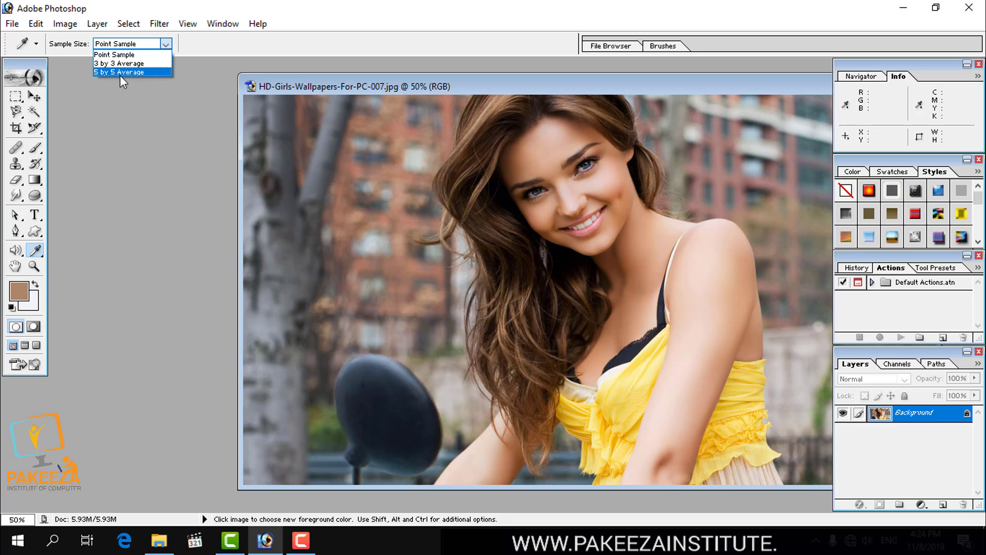
click(136, 63)
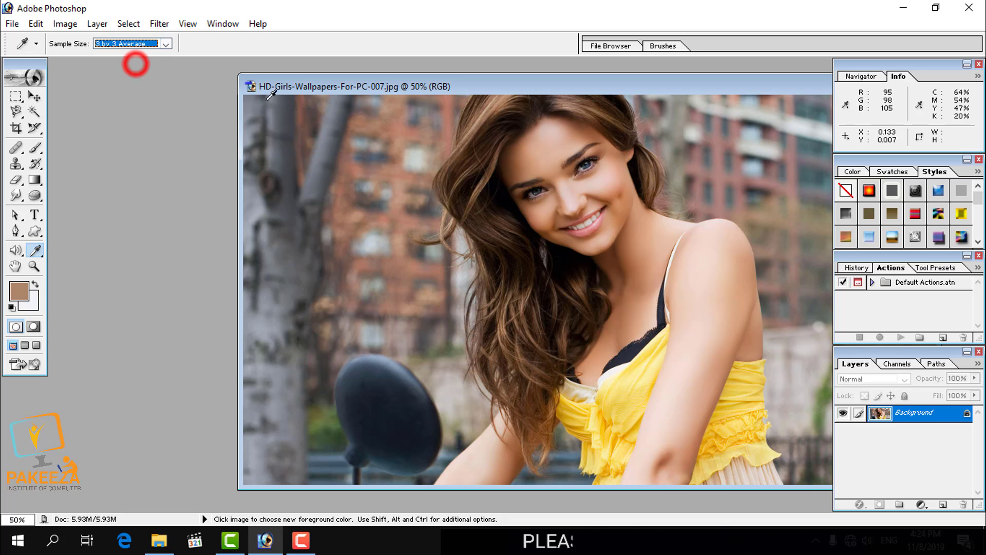
click(283, 141)
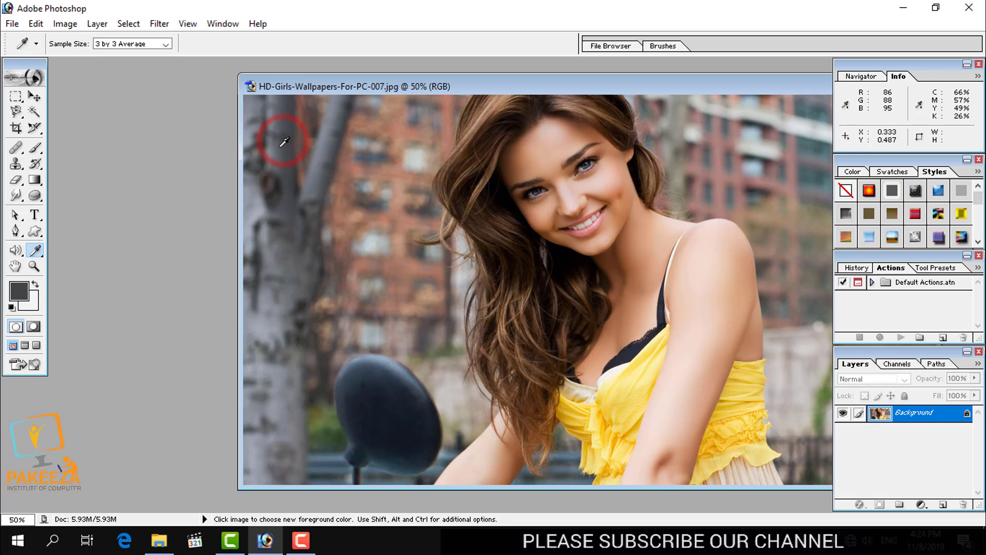
click(318, 153)
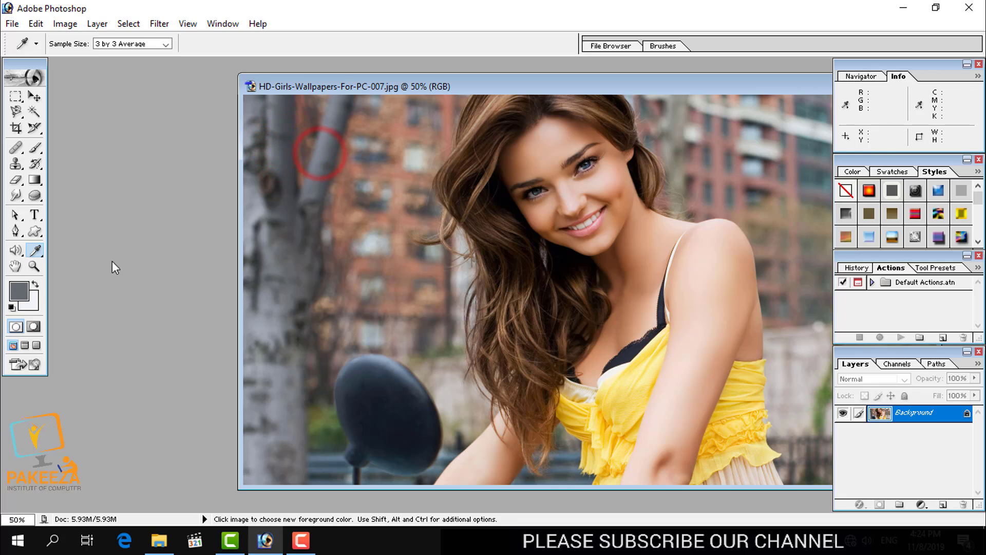
- Place four color samplers on the tree, the hair edge and the blurred background, and try to add a fifth
click(37, 253)
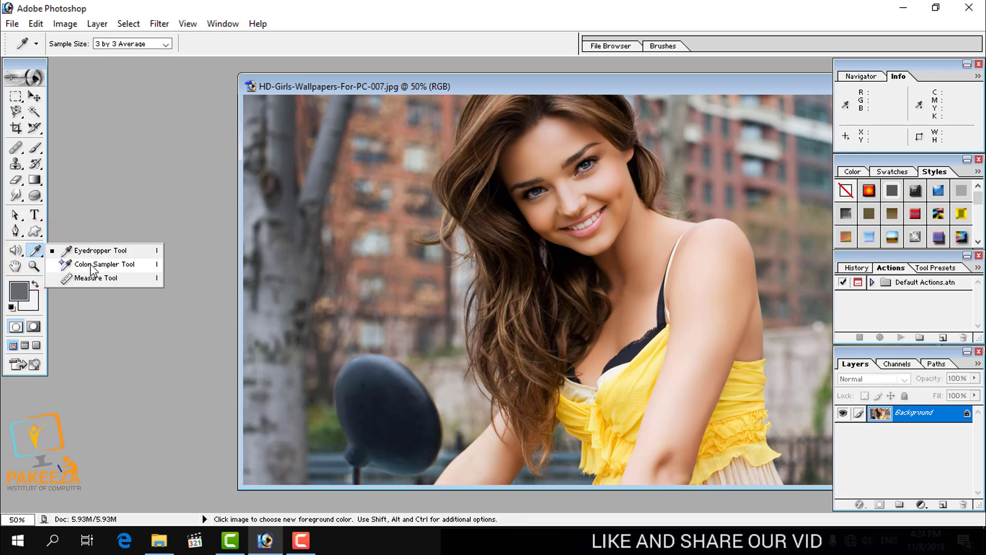
click(110, 268)
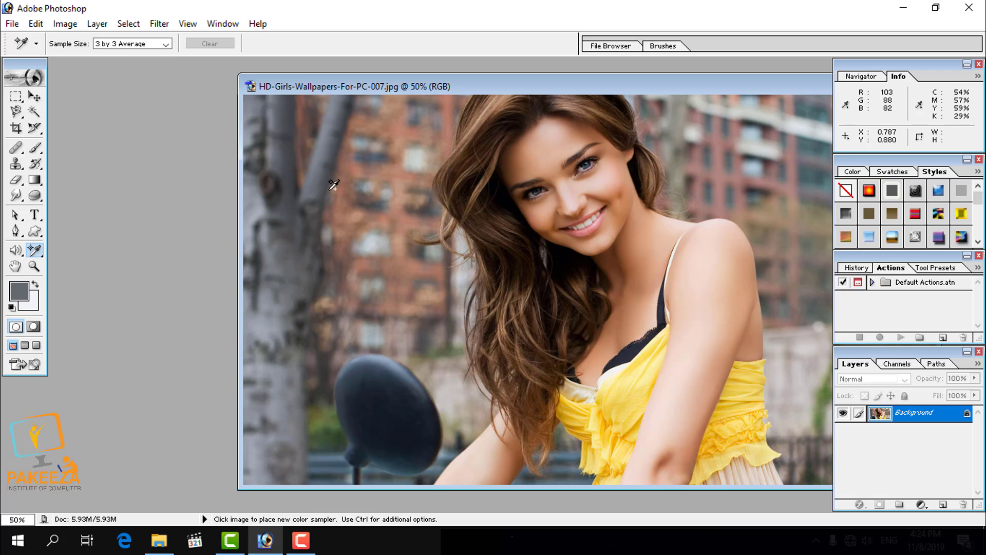
click(322, 167)
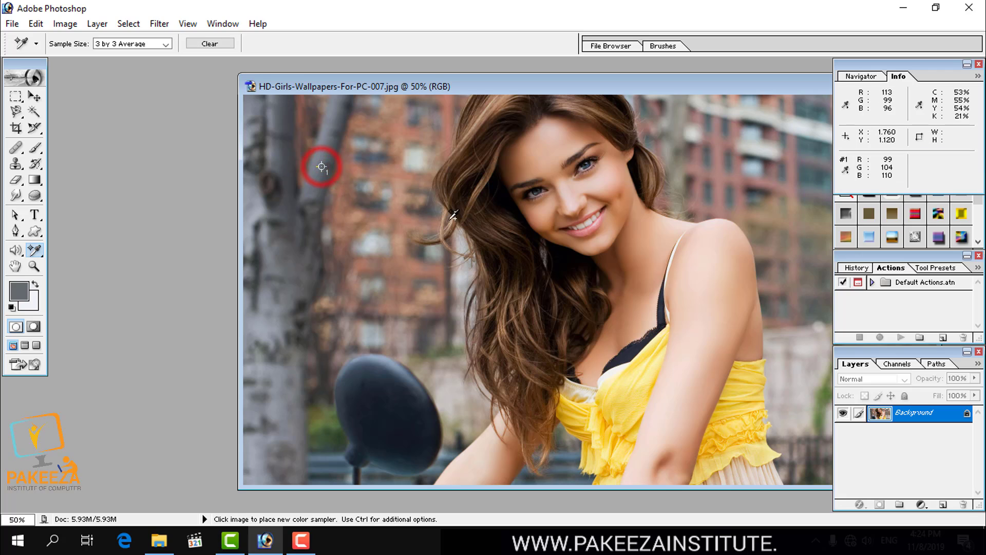
click(459, 222)
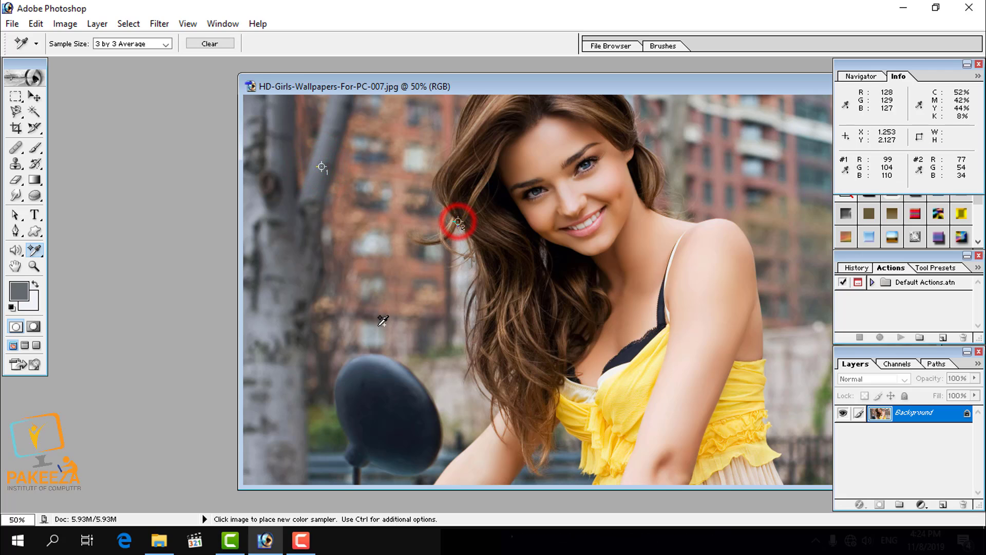
click(351, 309)
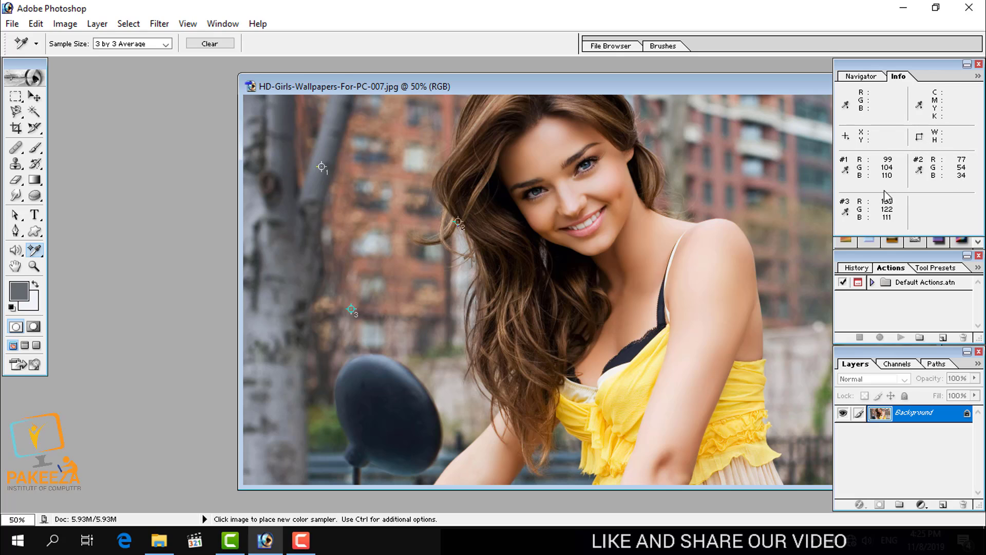
click(402, 289)
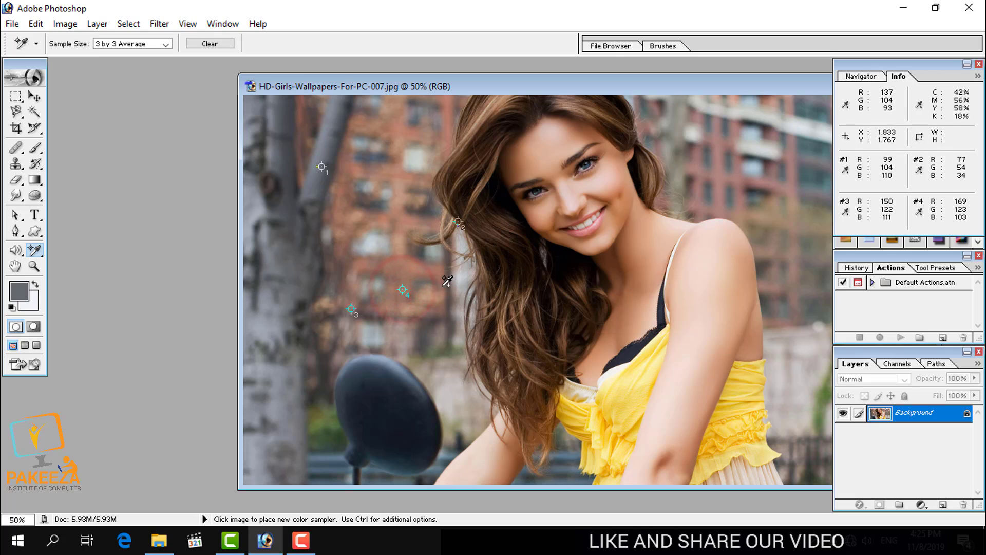
click(452, 294)
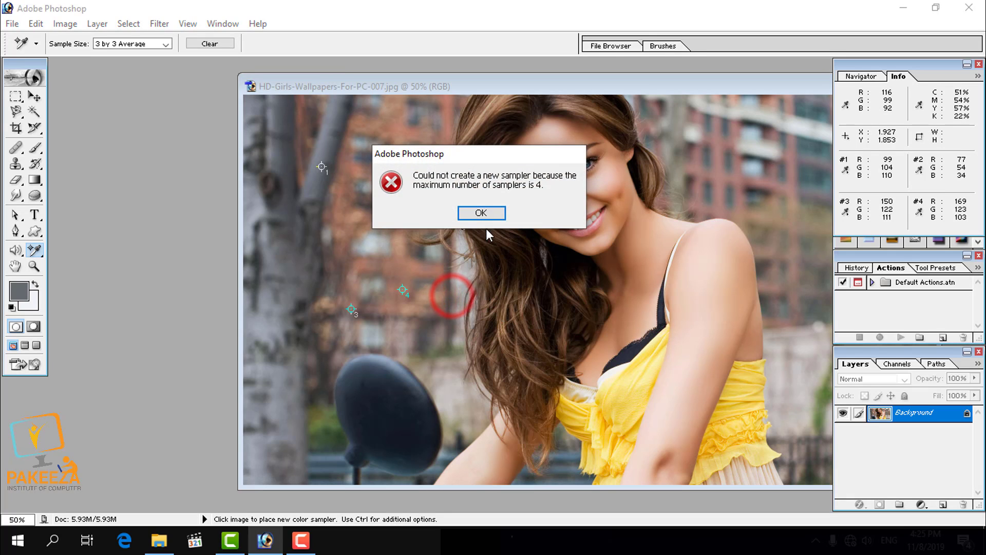
click(486, 214)
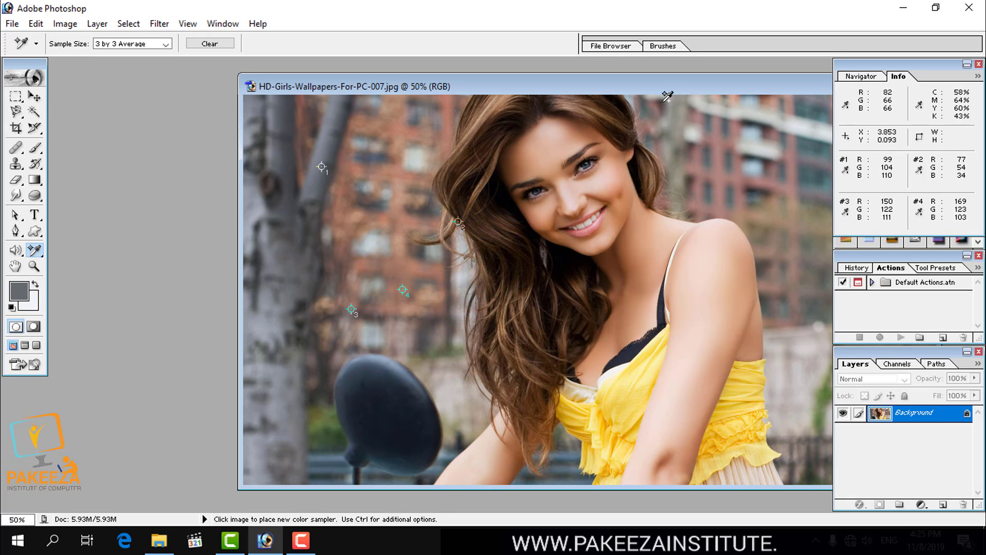
- Close HD-Girls-Wallpapers-For-PC-007.jpg without saving and reopen it from the recent files
drag(662, 91, 535, 79)
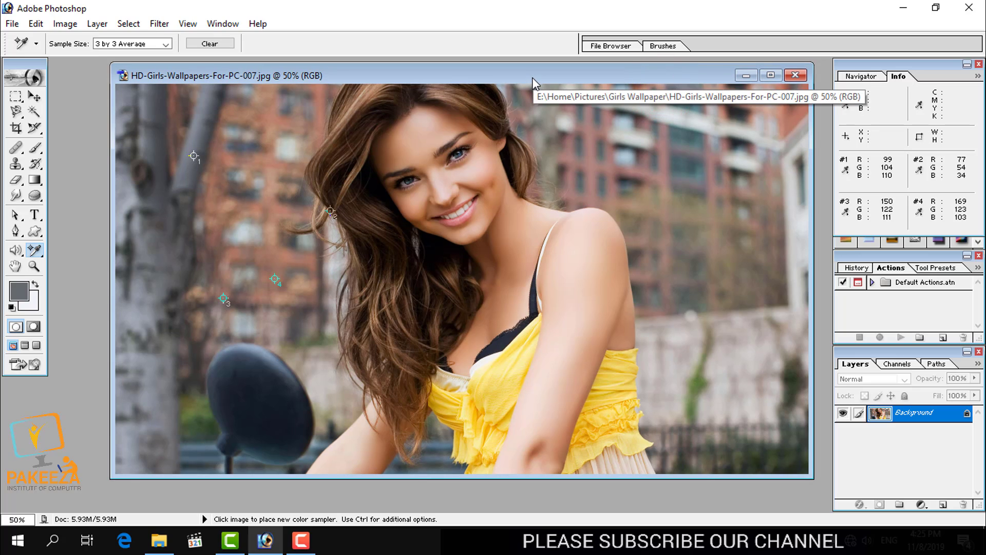
drag(532, 77, 504, 75)
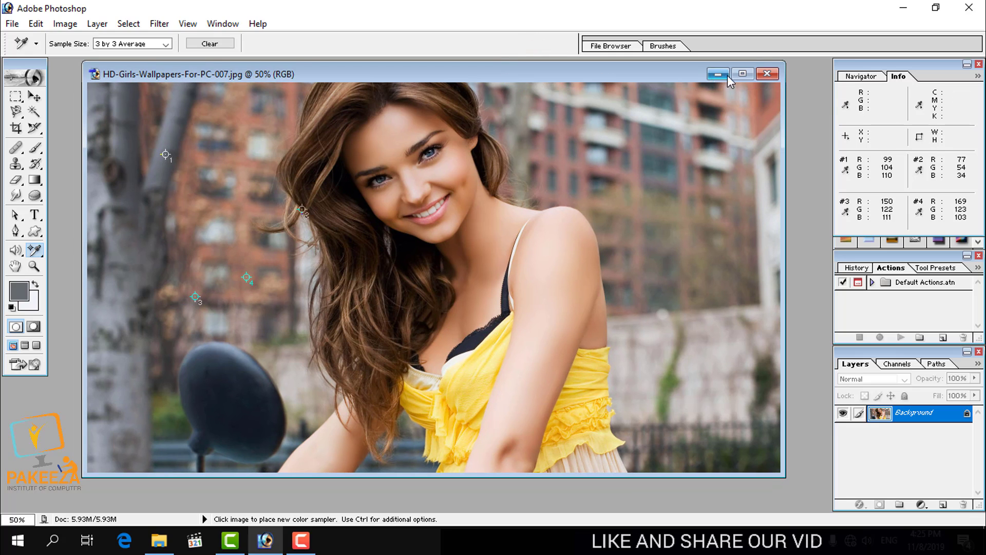
click(767, 75)
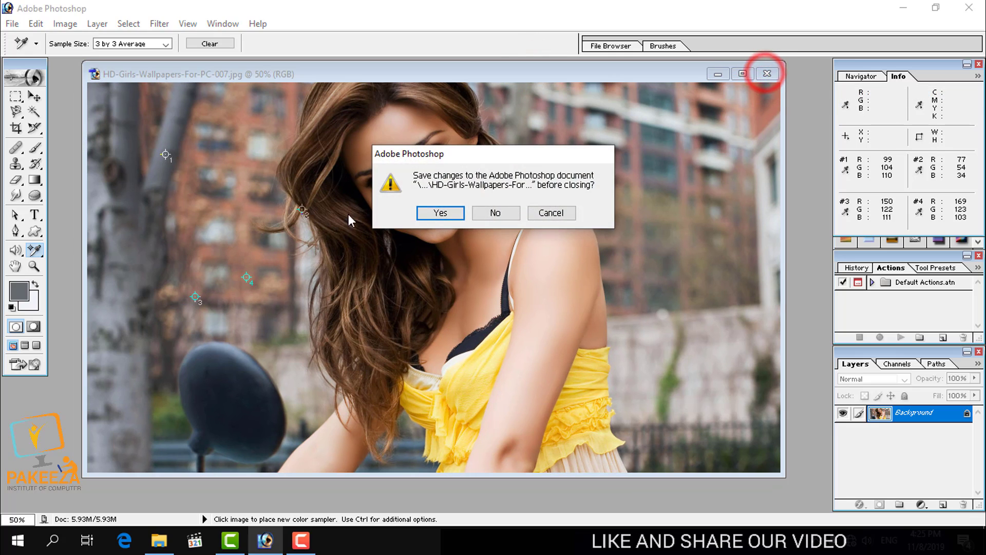
click(483, 211)
click(12, 24)
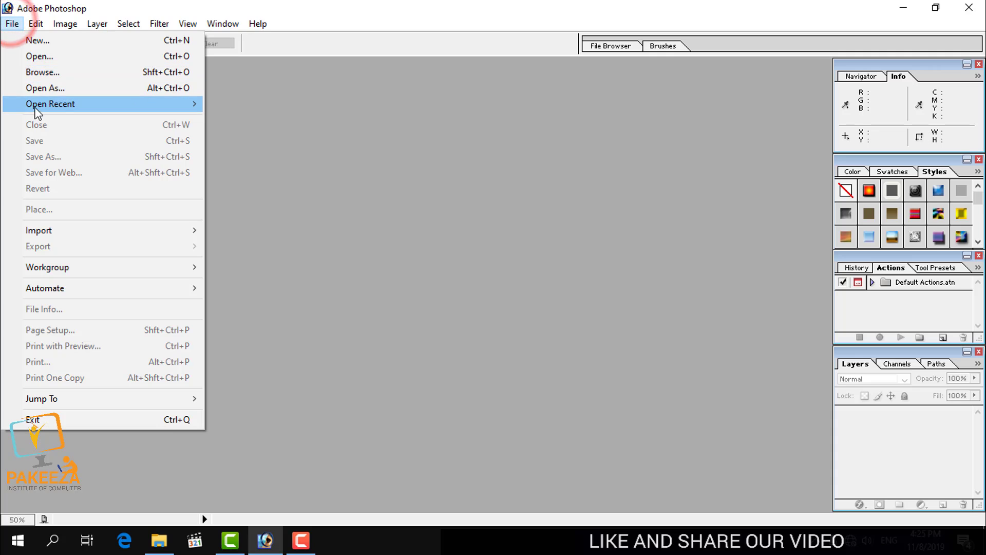
mouse_move(33, 101)
click(229, 105)
drag(167, 71, 222, 75)
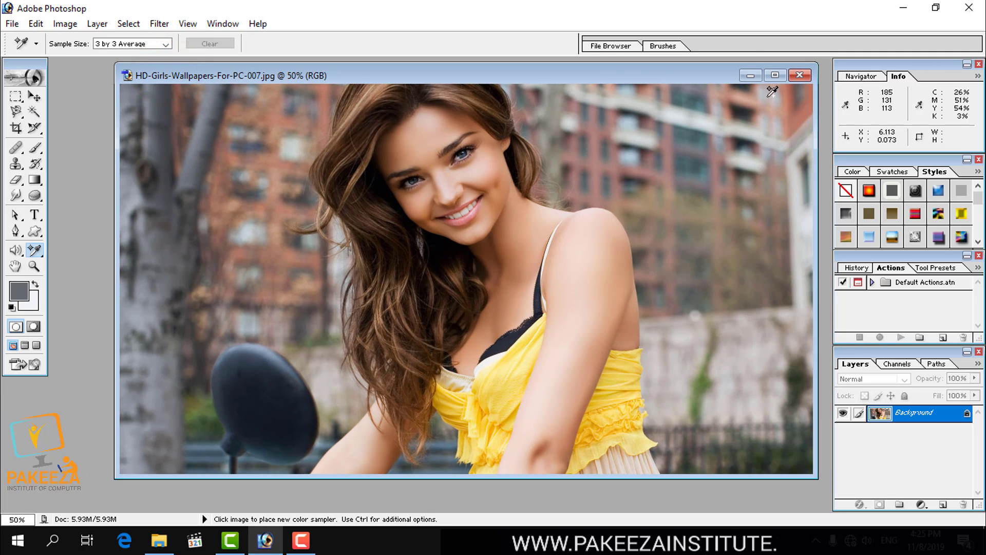
- Draw a rectangular selection about 3.45 by 2.21 over the woman's face and upper body
click(41, 255)
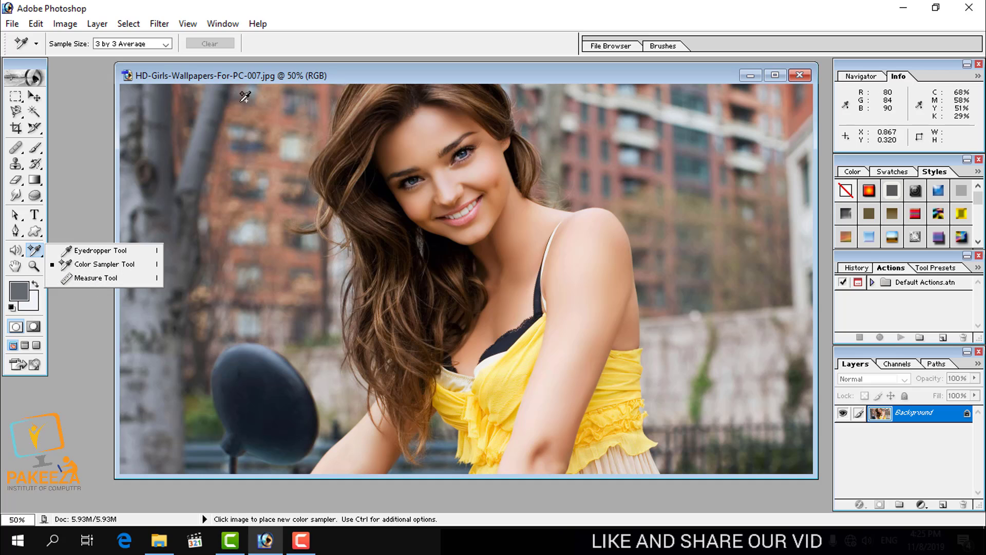
drag(242, 80, 224, 78)
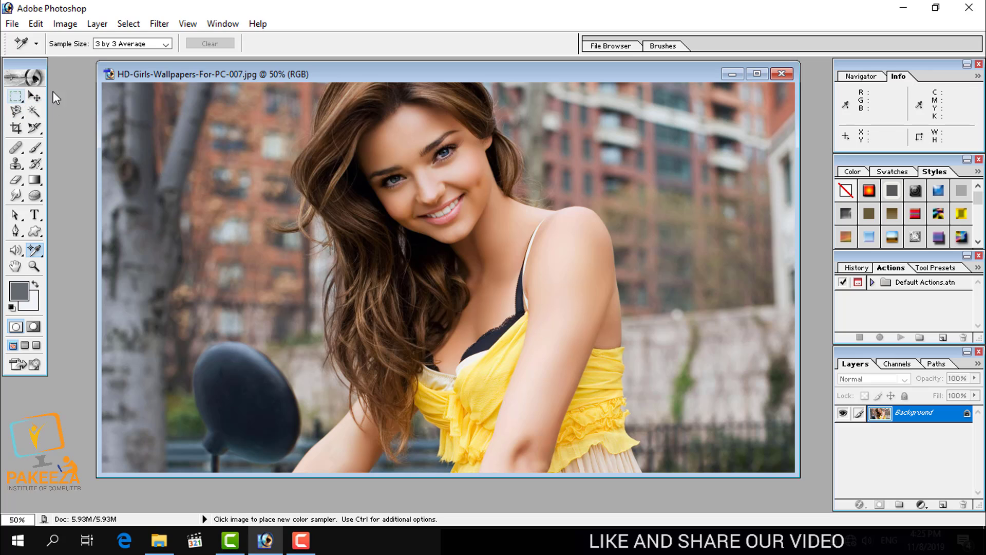
click(15, 96)
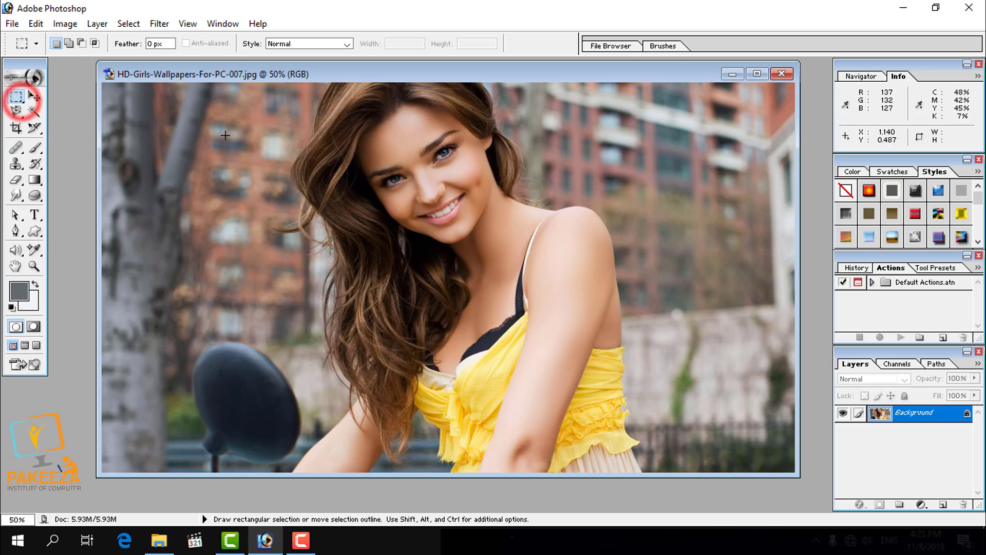
mouse_move(225, 135)
mouse_down()
mouse_move(382, 288)
mouse_move(579, 359)
mouse_move(570, 374)
mouse_move(599, 373)
mouse_up()
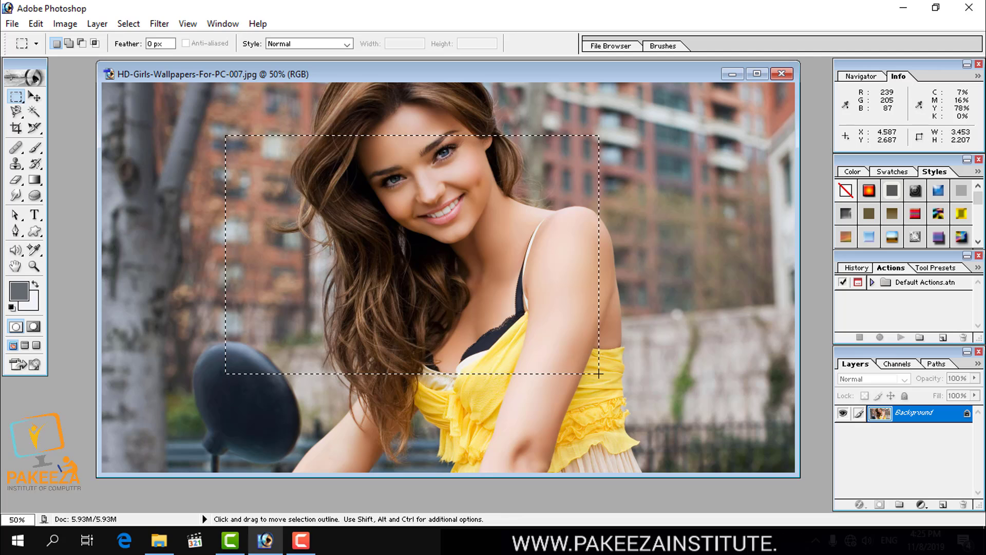
- Paint the whole rectangular selection with the gray foreground color using the Brush tool and copy it to a new layer
click(35, 148)
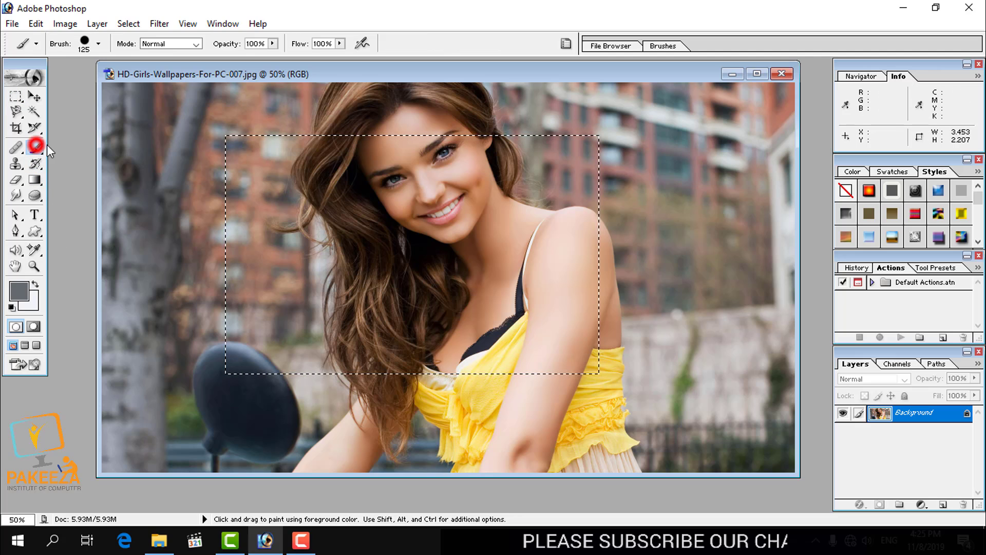
mouse_move(258, 150)
mouse_down()
mouse_move(504, 151)
mouse_move(440, 154)
mouse_move(466, 193)
mouse_move(505, 160)
mouse_move(589, 130)
mouse_move(250, 204)
mouse_move(226, 169)
mouse_up()
mouse_move(233, 224)
mouse_down()
mouse_move(248, 354)
mouse_move(498, 369)
mouse_move(569, 276)
mouse_move(571, 164)
mouse_move(577, 335)
mouse_move(256, 278)
mouse_move(539, 185)
mouse_up()
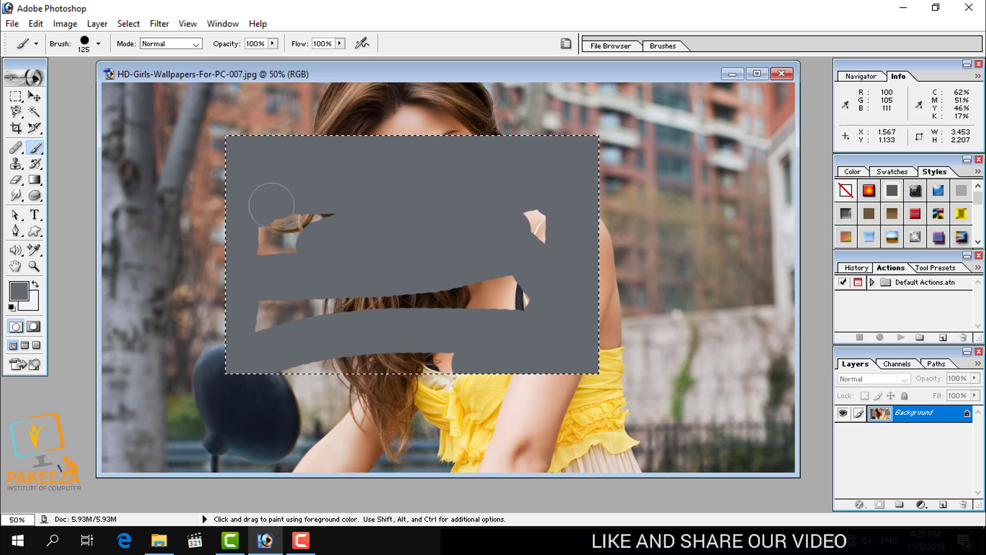
drag(272, 206, 405, 195)
drag(404, 196, 271, 244)
drag(271, 244, 464, 255)
mouse_move(465, 255)
mouse_down()
mouse_move(523, 202)
mouse_move(512, 273)
mouse_up()
mouse_move(512, 273)
mouse_down()
mouse_move(539, 277)
mouse_move(541, 246)
mouse_move(418, 286)
mouse_move(260, 282)
mouse_move(375, 352)
mouse_move(308, 354)
mouse_up()
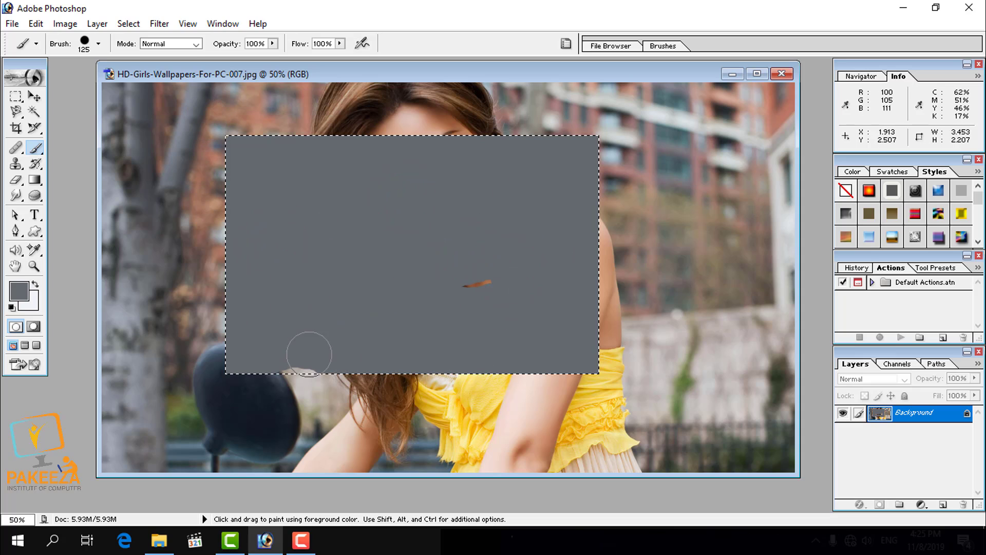
drag(480, 293, 422, 285)
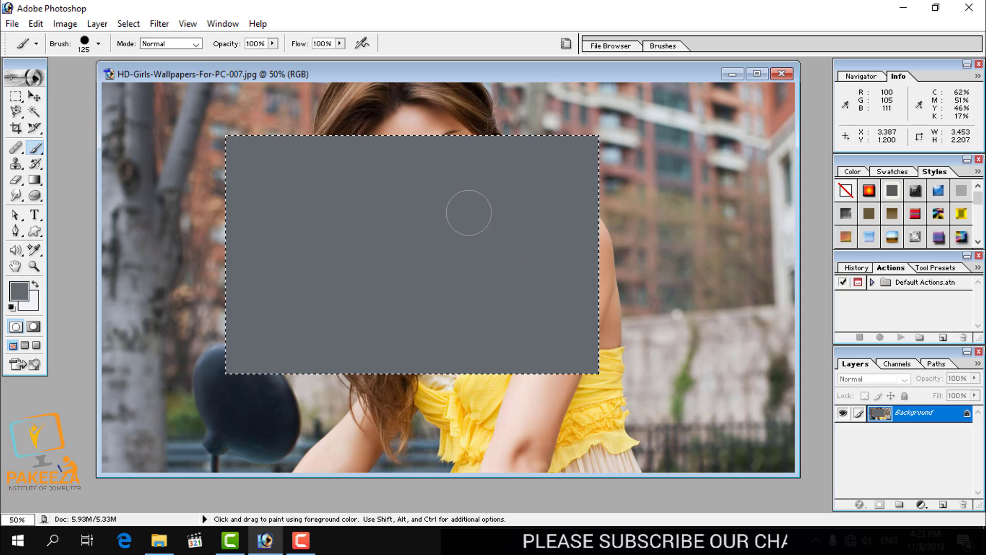
key(ctrl+j)
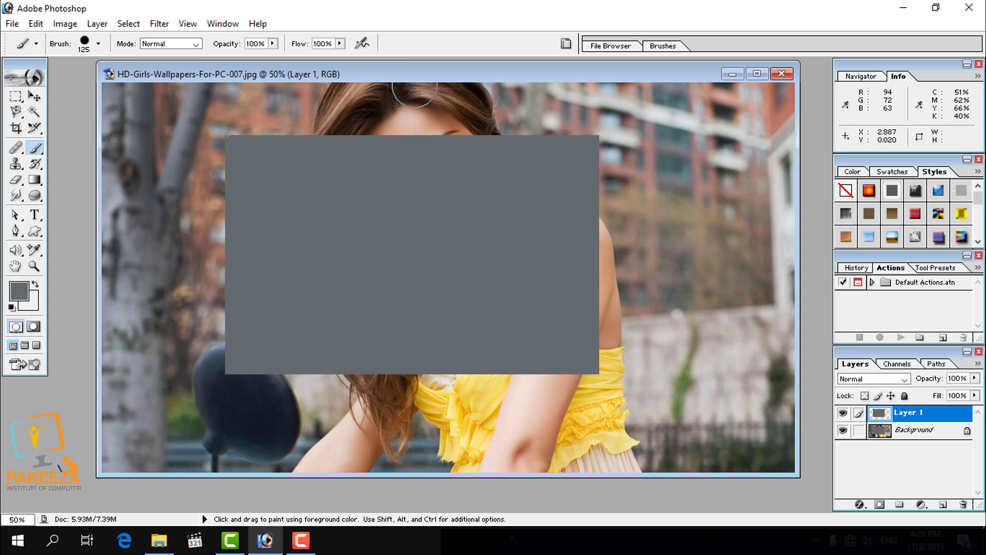
- Measure the gray rectangle vertically and horizontally with the Measure tool, and clear the last measure line
click(35, 250)
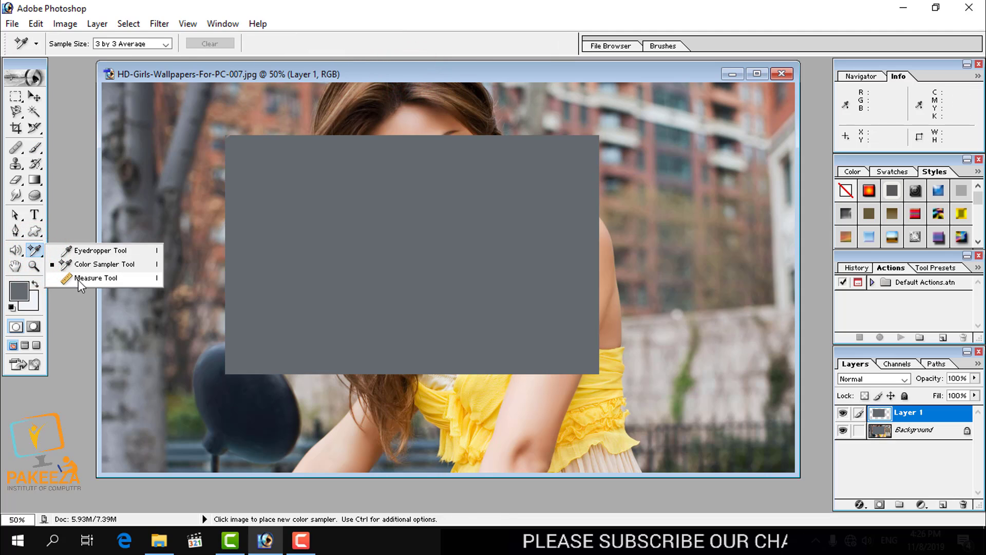
click(80, 278)
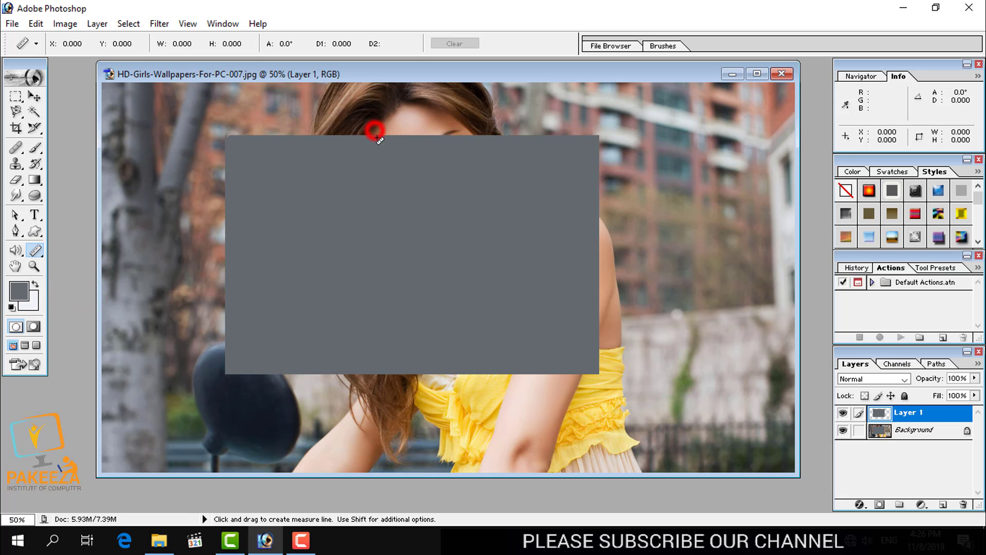
drag(382, 130, 382, 372)
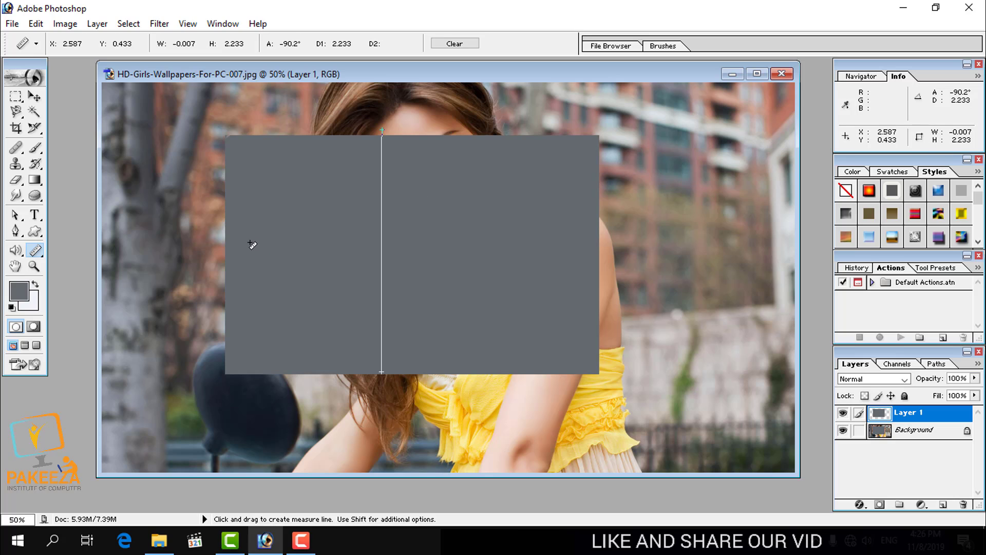
drag(226, 246, 598, 247)
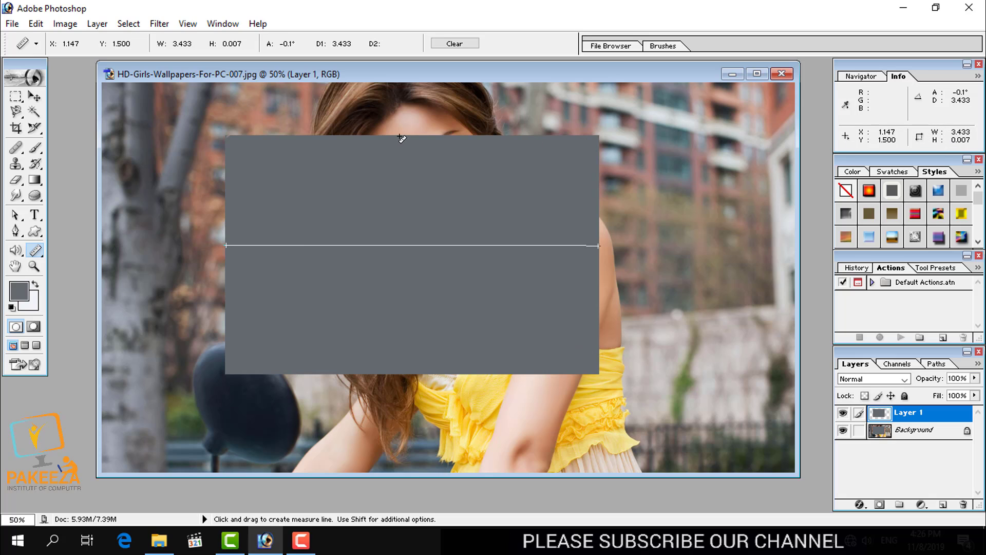
drag(400, 137, 395, 353)
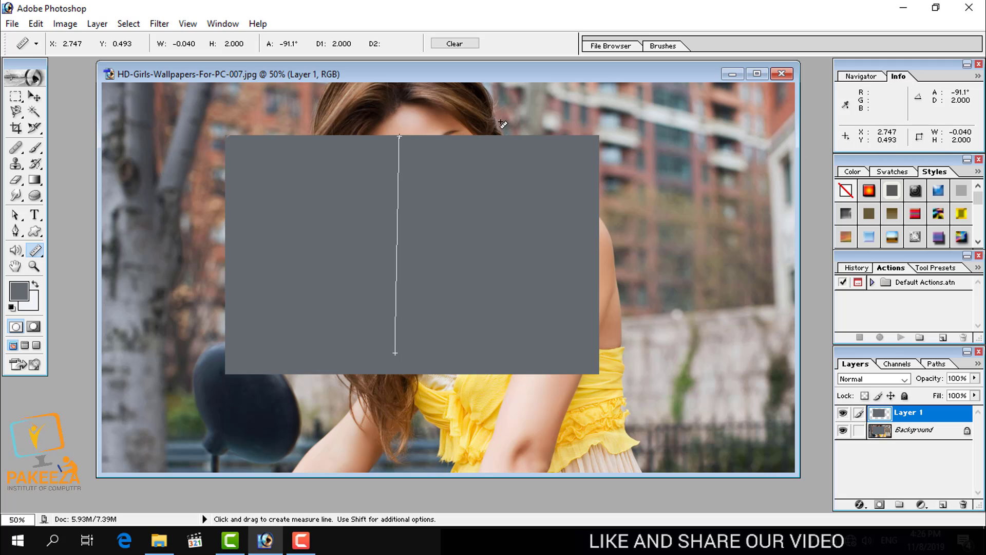
click(459, 44)
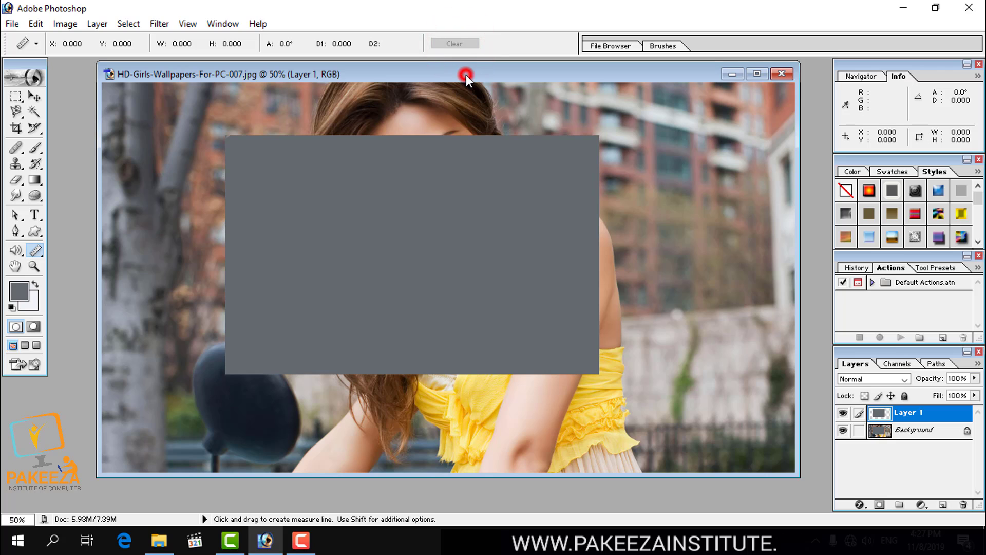
- Shift the HD-Girls-Wallpapers-For-PC-007.jpg document window slightly and maximize it to fill the workspace
mouse_move(466, 75)
mouse_down()
mouse_move(573, 95)
mouse_move(435, 83)
mouse_move(444, 75)
mouse_move(485, 79)
mouse_move(455, 81)
mouse_up()
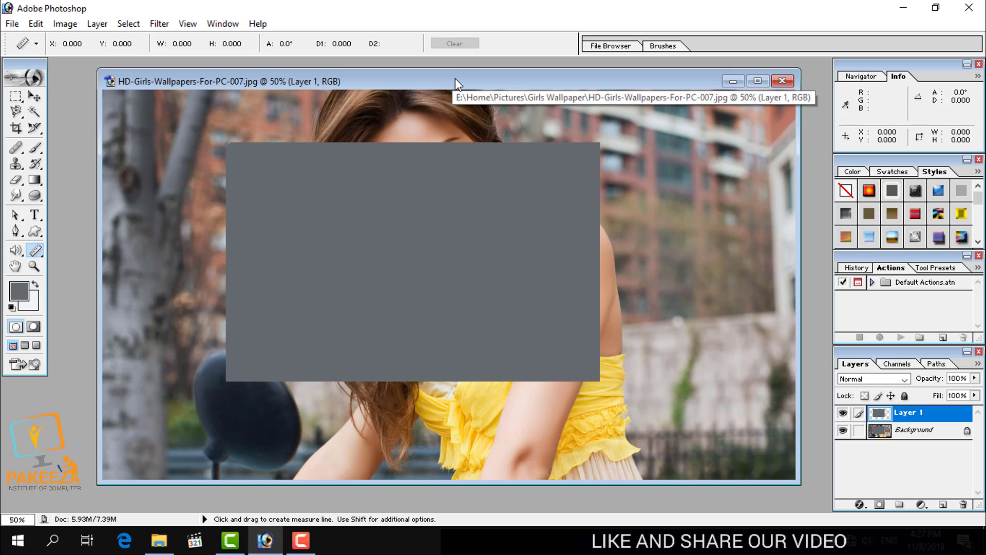
mouse_move(455, 79)
mouse_down()
mouse_move(476, 81)
mouse_move(461, 83)
mouse_up()
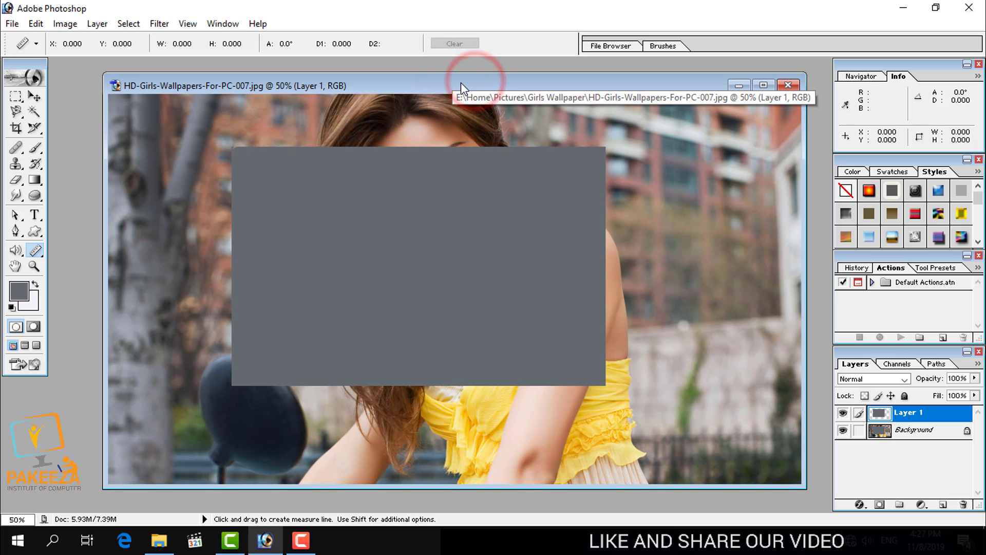
double_click(462, 79)
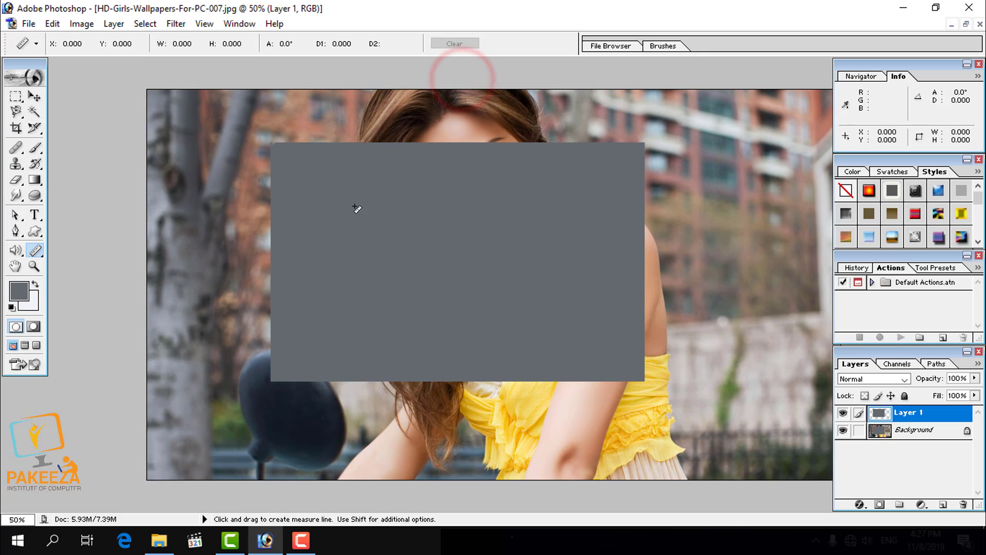